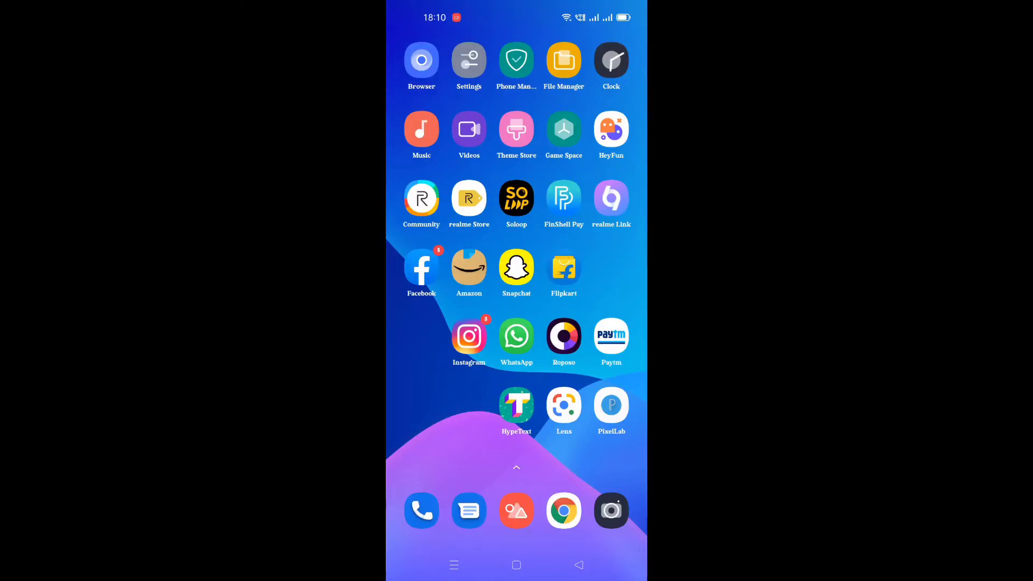
# Start a Turbo VPN connection, then return home and launch VN Video Editor.
pyautogui.moveTo(516, 453); pyautogui.dragTo(517, 202)
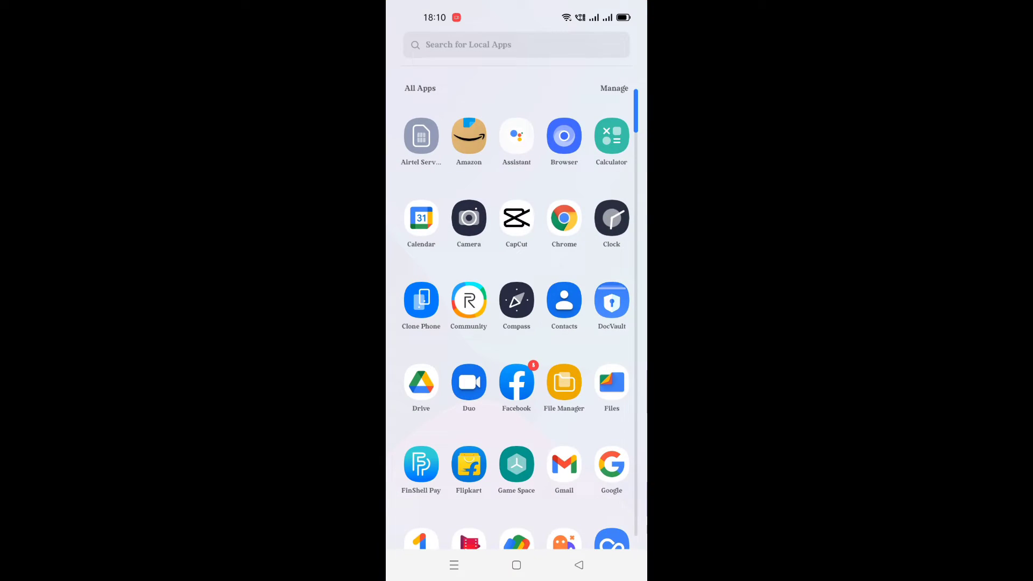
pyautogui.moveTo(517, 452); pyautogui.dragTo(517, 162)
pyautogui.click(567, 422)
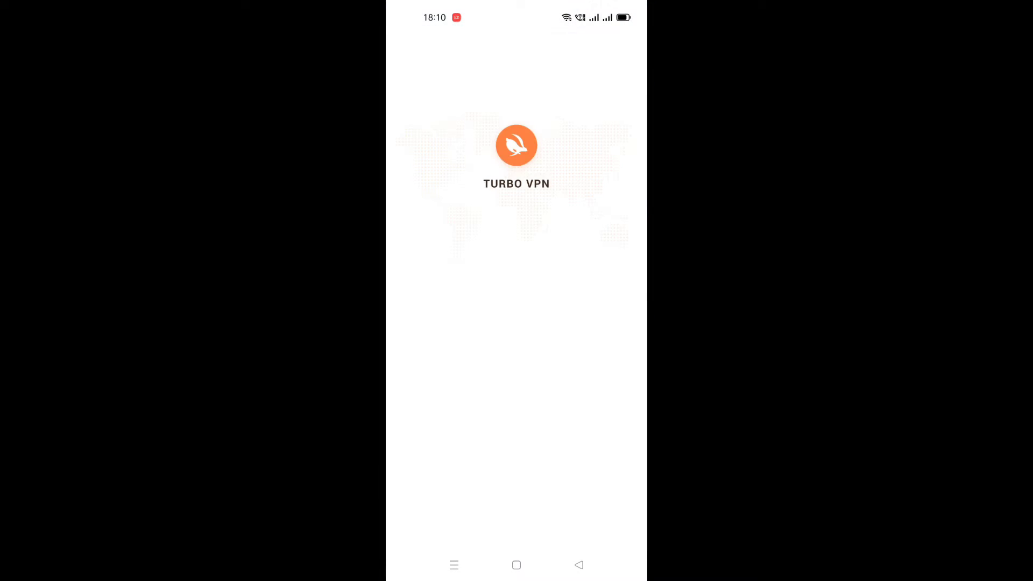
pyautogui.click(517, 445)
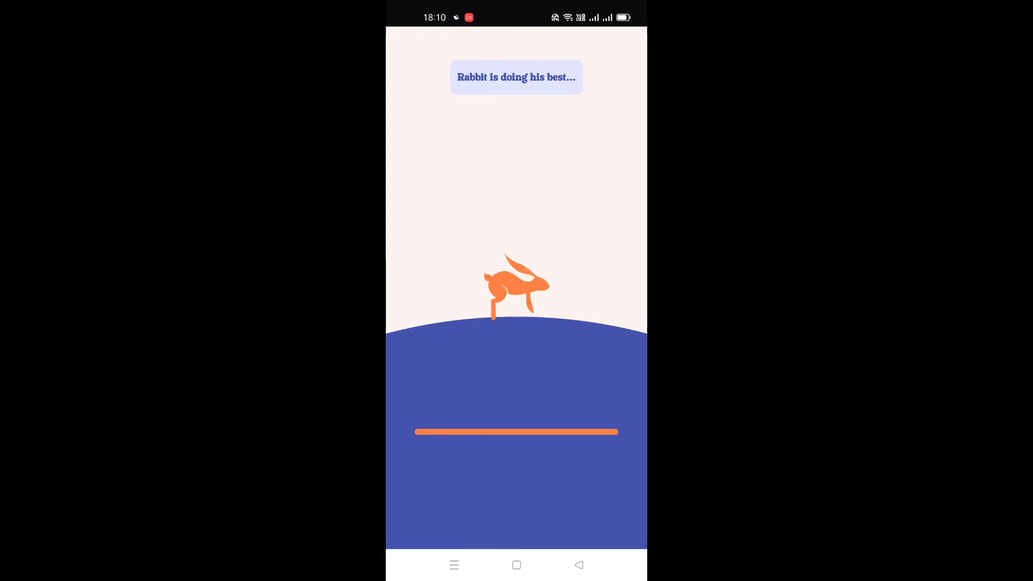
pyautogui.click(517, 565)
pyautogui.click(523, 217)
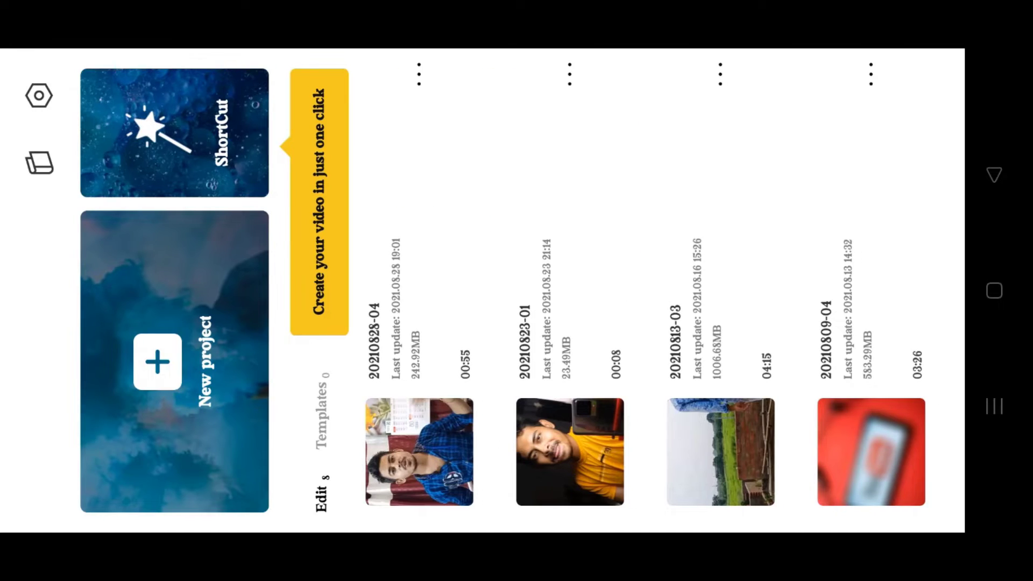
# Start a new VN project with the 14-second clip of the man in the blue shirt.
pyautogui.click(208, 412)
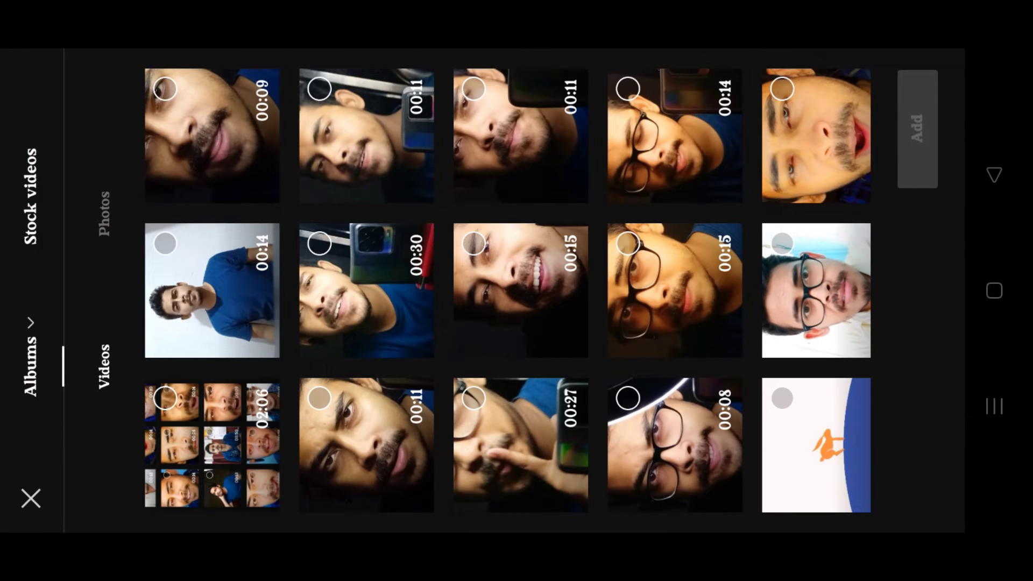
pyautogui.click(164, 240)
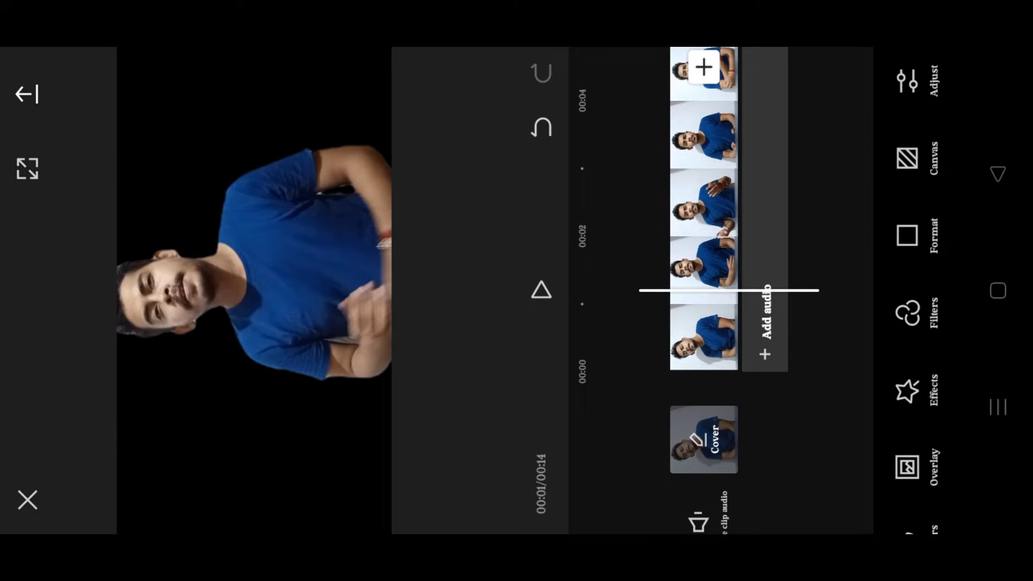
# Apply the B&W filter BW 3 to the clip and confirm it.
pyautogui.click(908, 314)
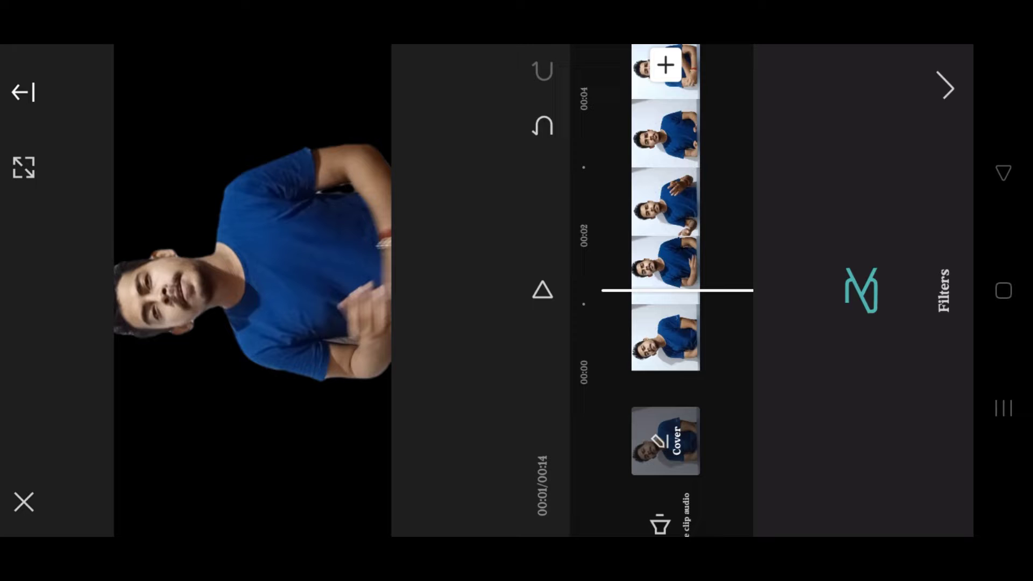
pyautogui.click(794, 158)
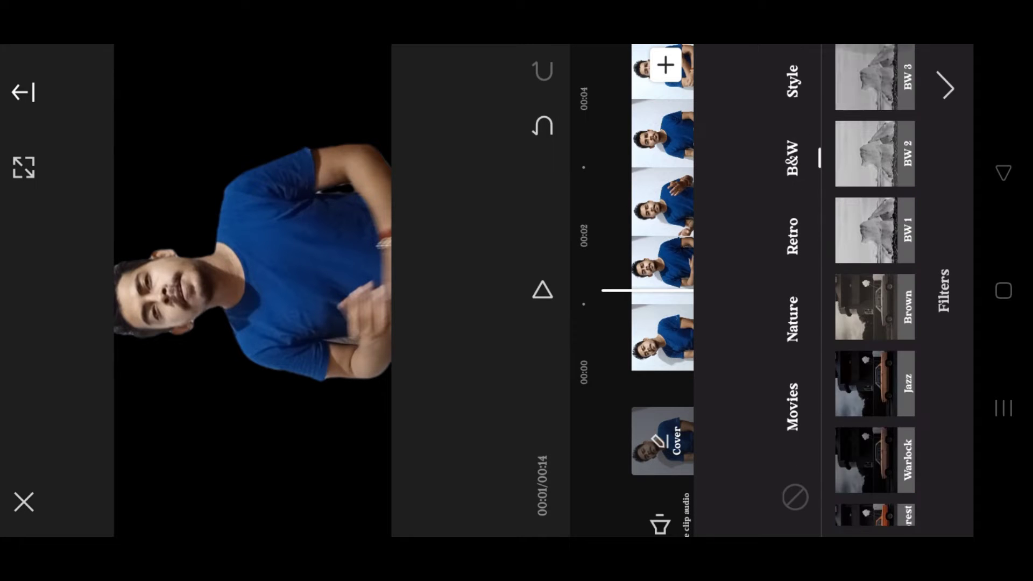
pyautogui.click(875, 78)
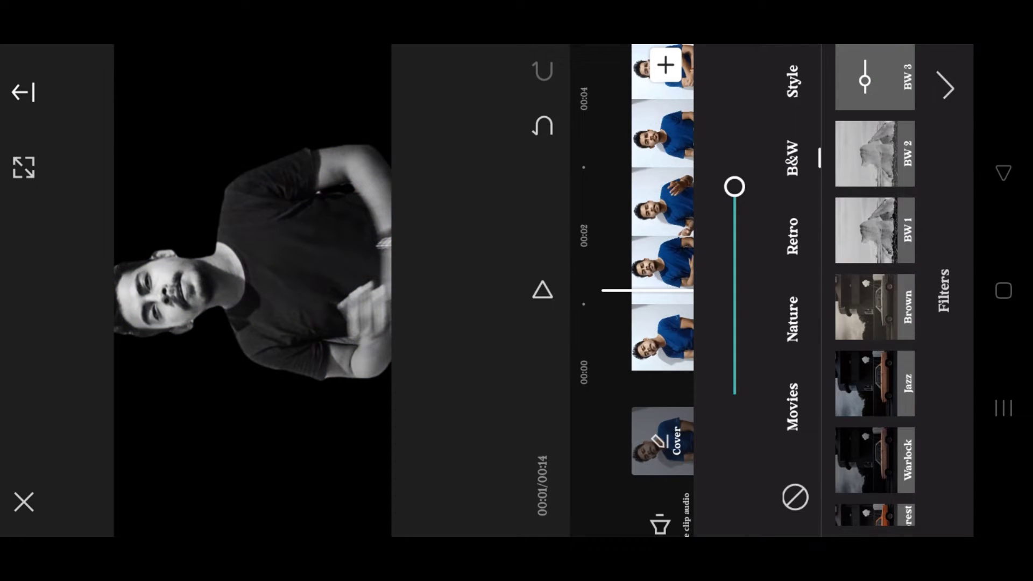
pyautogui.click(946, 87)
# Add a Sharpen adjustment layer near the start of the clip.
pyautogui.moveTo(662, 161); pyautogui.dragTo(662, 484)
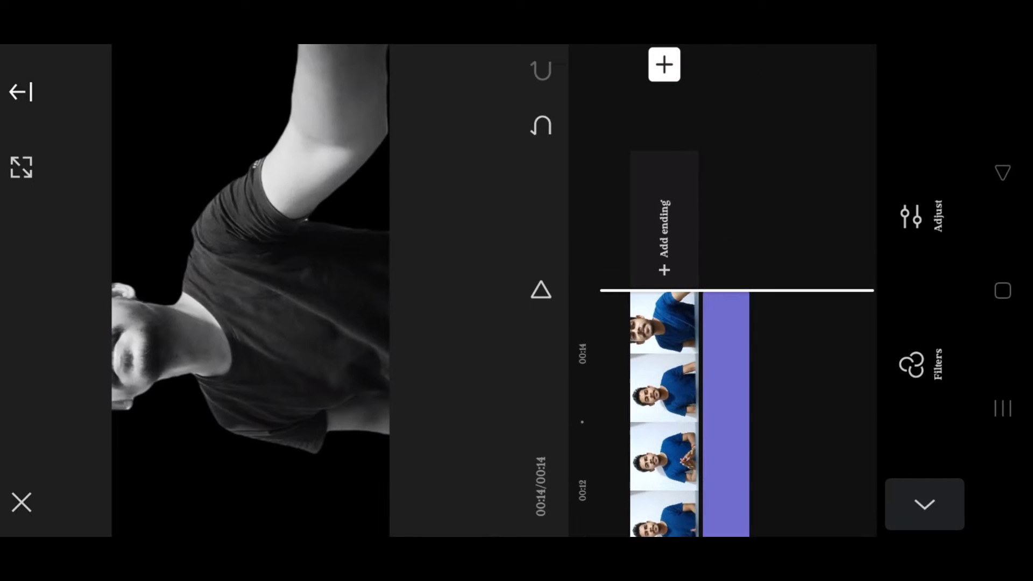
pyautogui.moveTo(798, 318); pyautogui.dragTo(803, 121)
pyautogui.moveTo(810, 201); pyautogui.dragTo(816, 309)
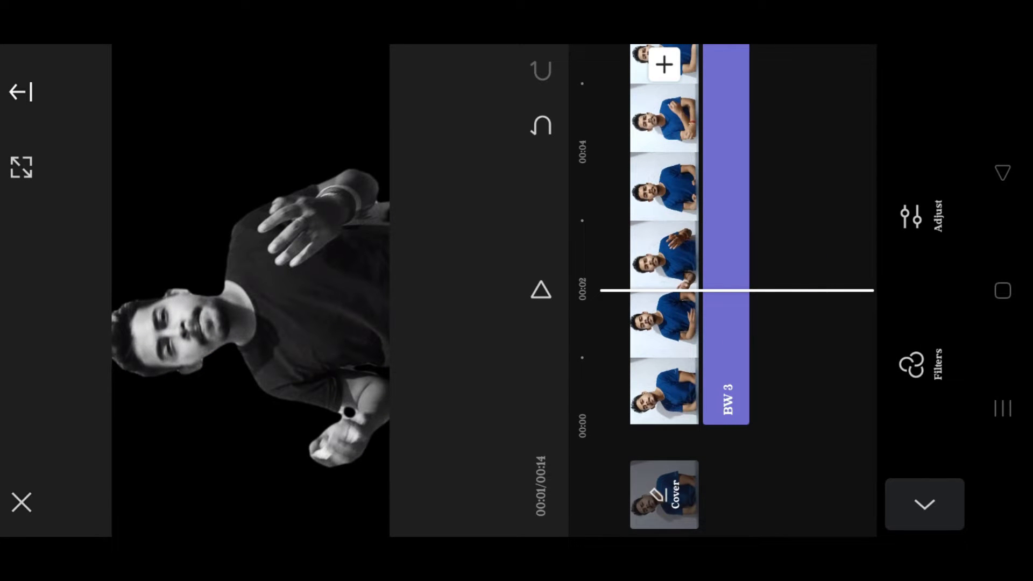
pyautogui.click(901, 212)
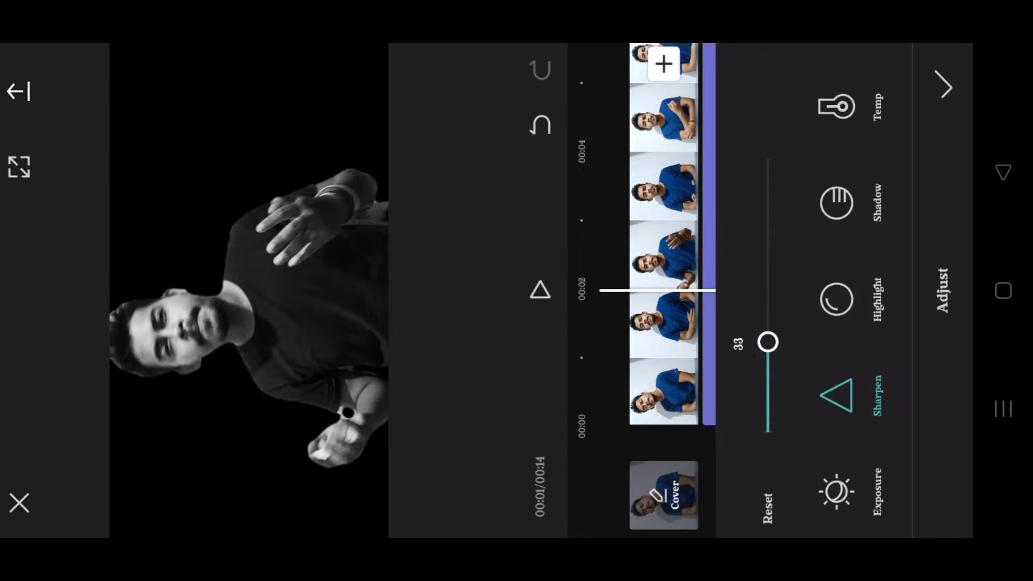
pyautogui.click(946, 87)
pyautogui.moveTo(781, 162); pyautogui.dragTo(781, 267)
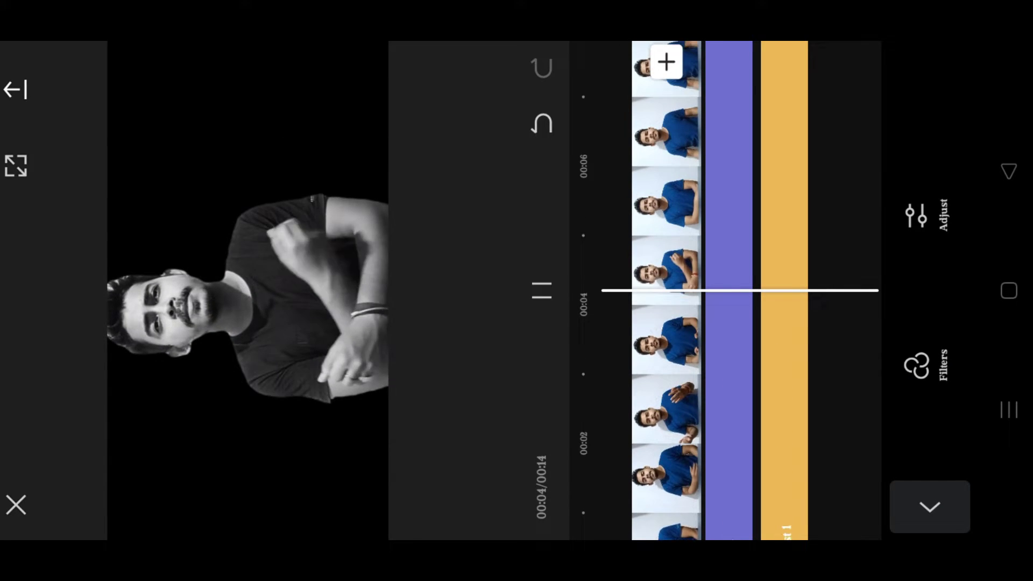
# Export the black-and-white video and leave the share screen.
pyautogui.click(931, 508)
pyautogui.click(916, 468)
pyautogui.moveTo(661, 404); pyautogui.dragTo(662, 242)
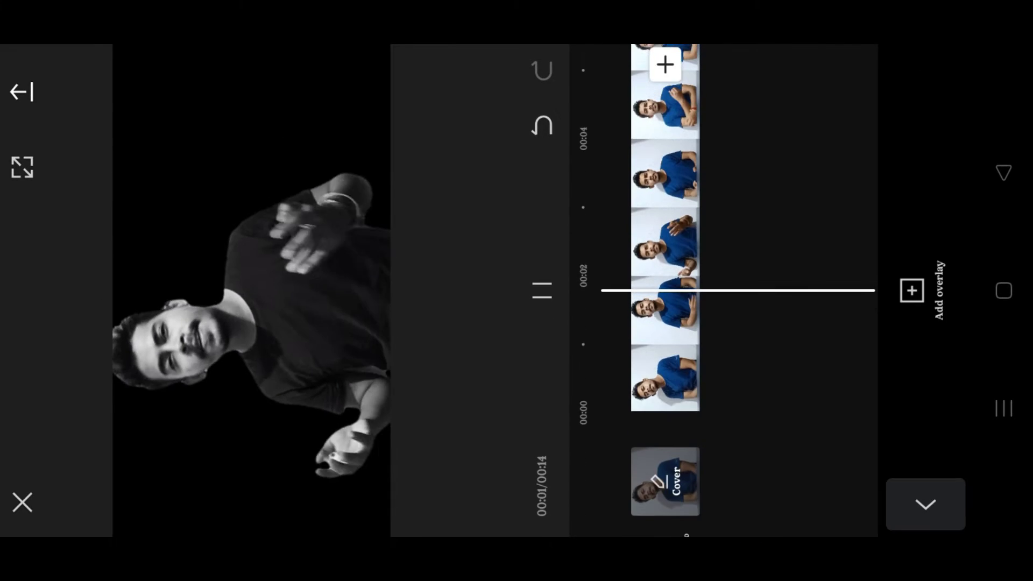
pyautogui.click(22, 91)
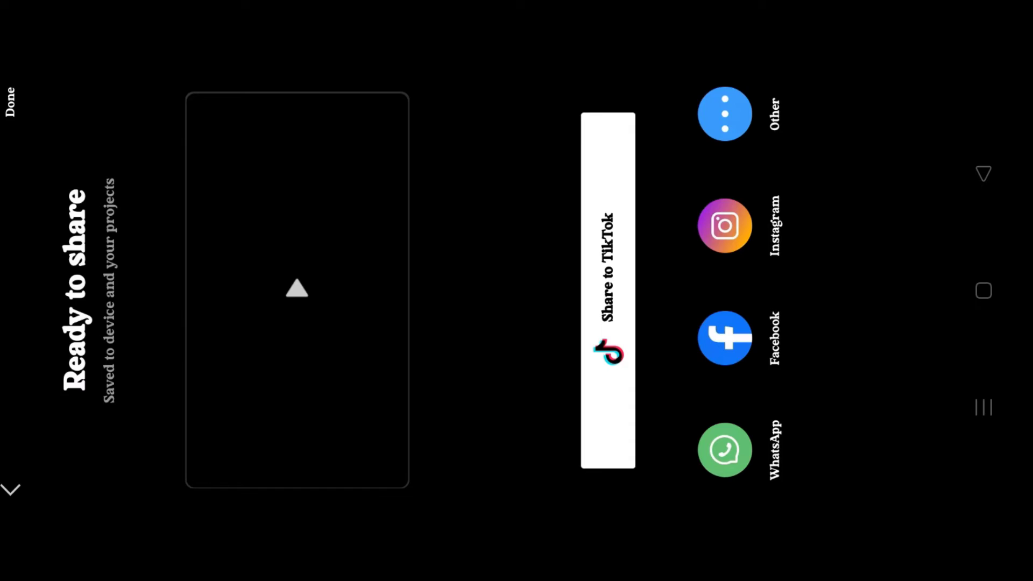
pyautogui.click(10, 489)
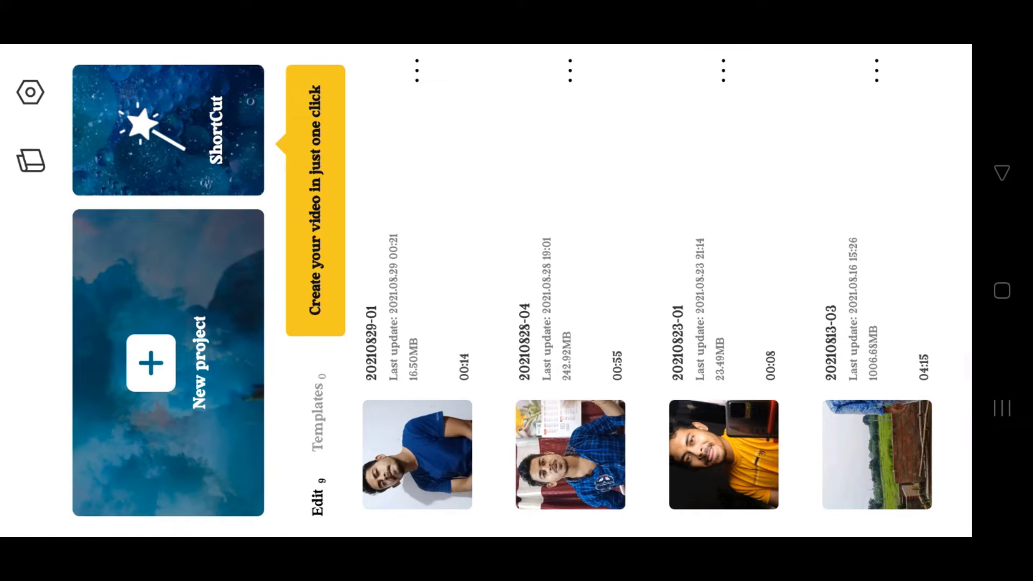
# Start a new project with the exported black-and-white clip and preview it.
pyautogui.click(151, 362)
pyautogui.click(89, 369)
pyautogui.click(201, 290)
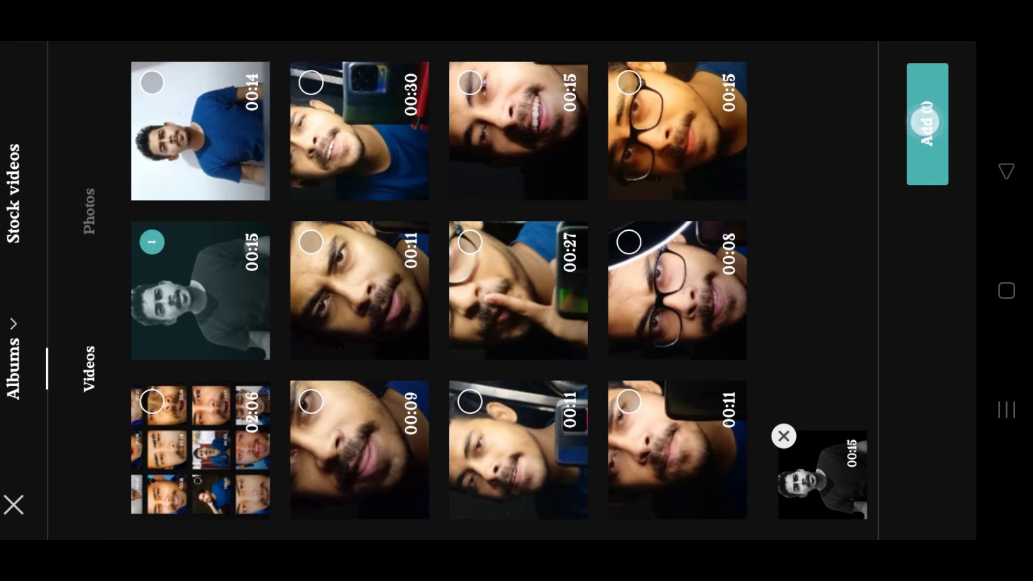
pyautogui.click(925, 123)
pyautogui.click(540, 289)
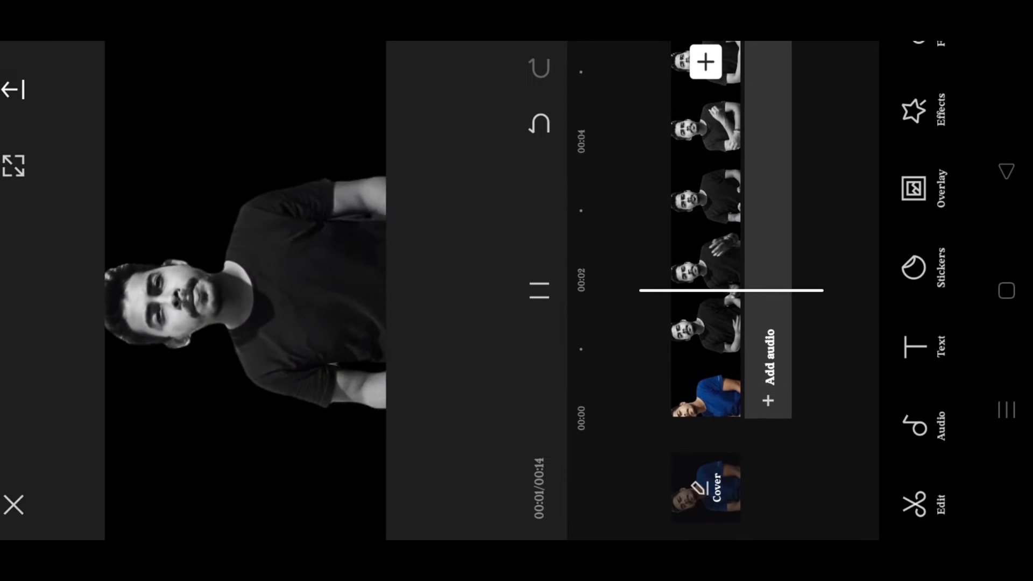
# Add the red glow PNG from Photos as an overlay on the clip.
pyautogui.moveTo(835, 318); pyautogui.dragTo(766, 102)
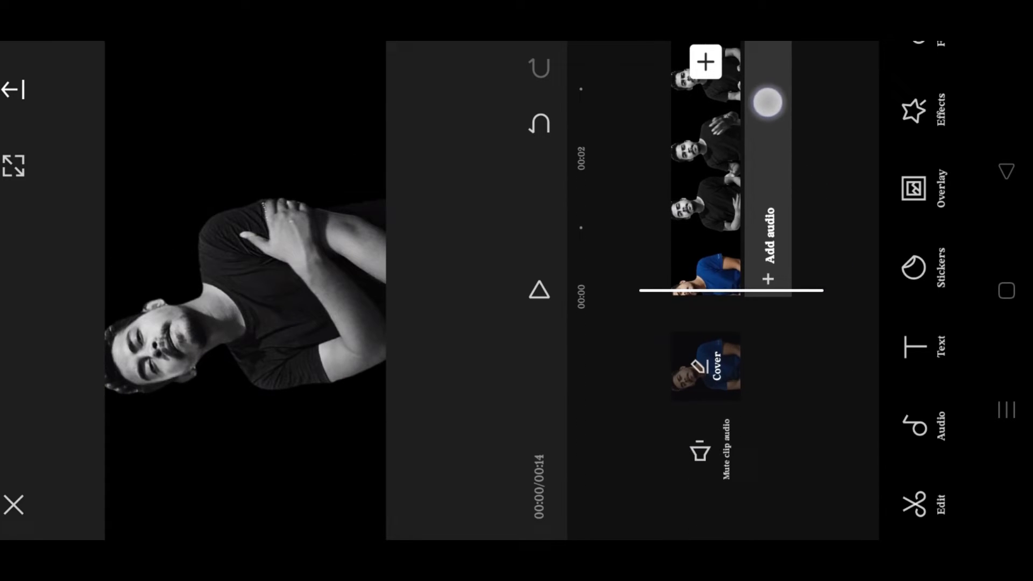
pyautogui.click(914, 189)
pyautogui.click(913, 291)
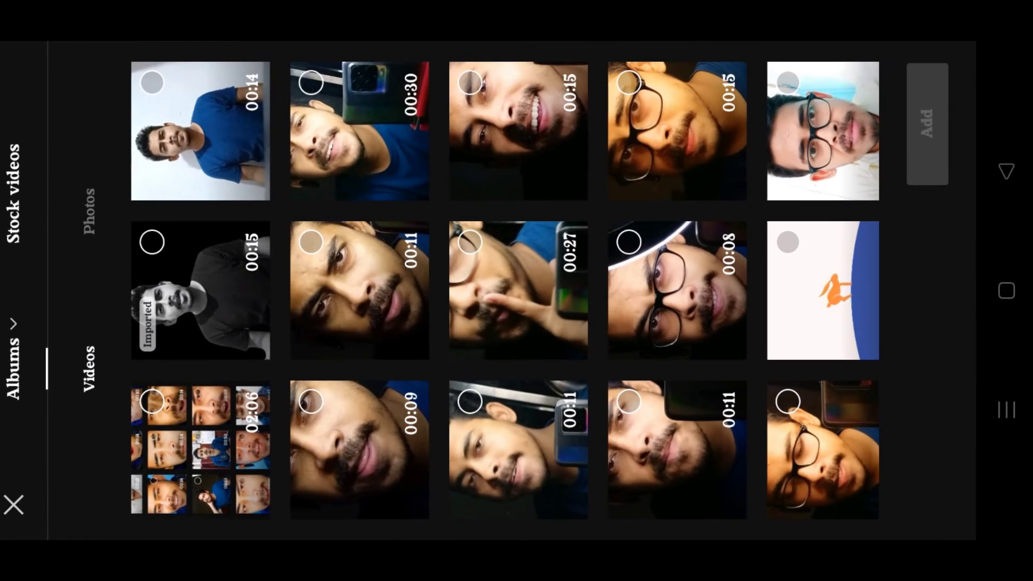
pyautogui.click(88, 212)
pyautogui.moveTo(726, 291); pyautogui.dragTo(242, 291)
pyautogui.click(413, 90)
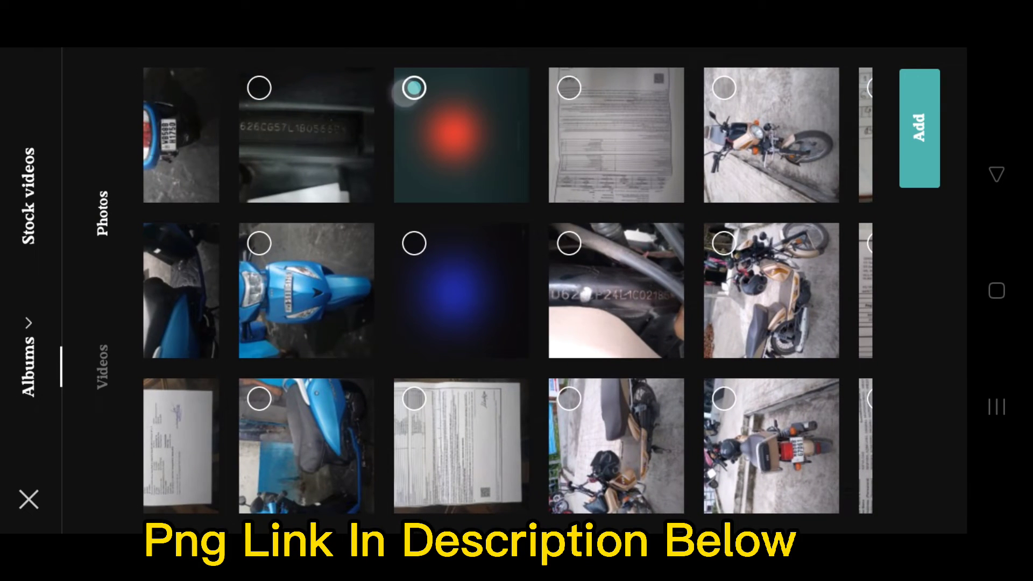
pyautogui.click(919, 128)
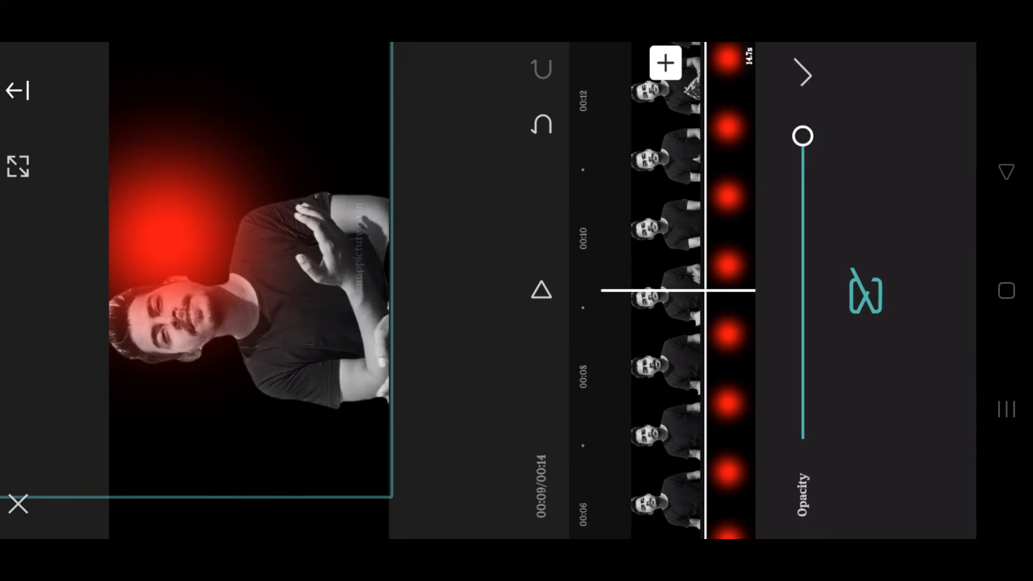
# Set the red glow overlay's blend mode to Soft and deselect it.
pyautogui.click(865, 292)
pyautogui.moveTo(880, 122); pyautogui.dragTo(888, 340)
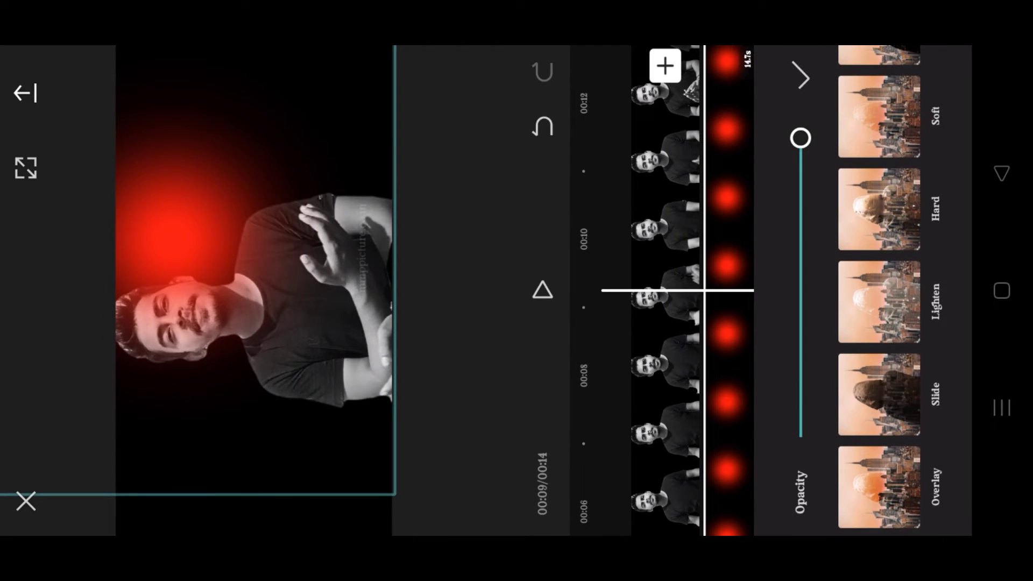
pyautogui.moveTo(887, 202); pyautogui.dragTo(887, 226)
pyautogui.click(878, 186)
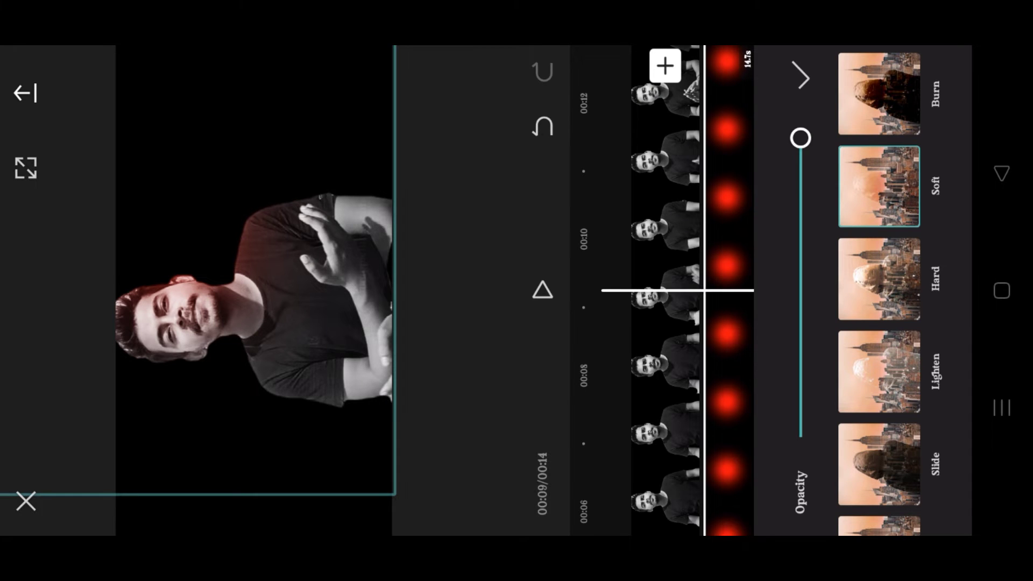
pyautogui.click(801, 77)
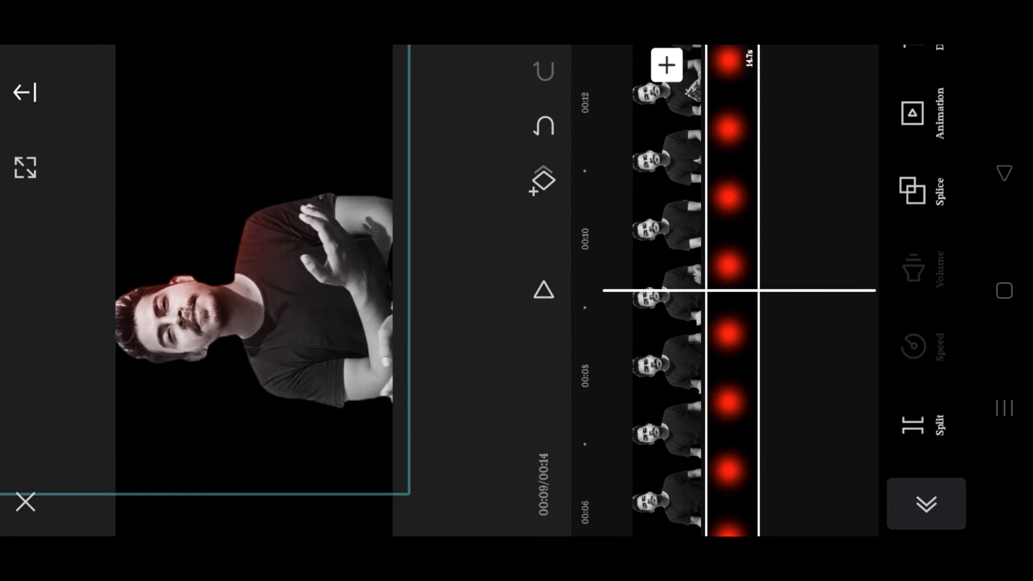
pyautogui.click(808, 404)
pyautogui.scroll(-10, 726, 291)
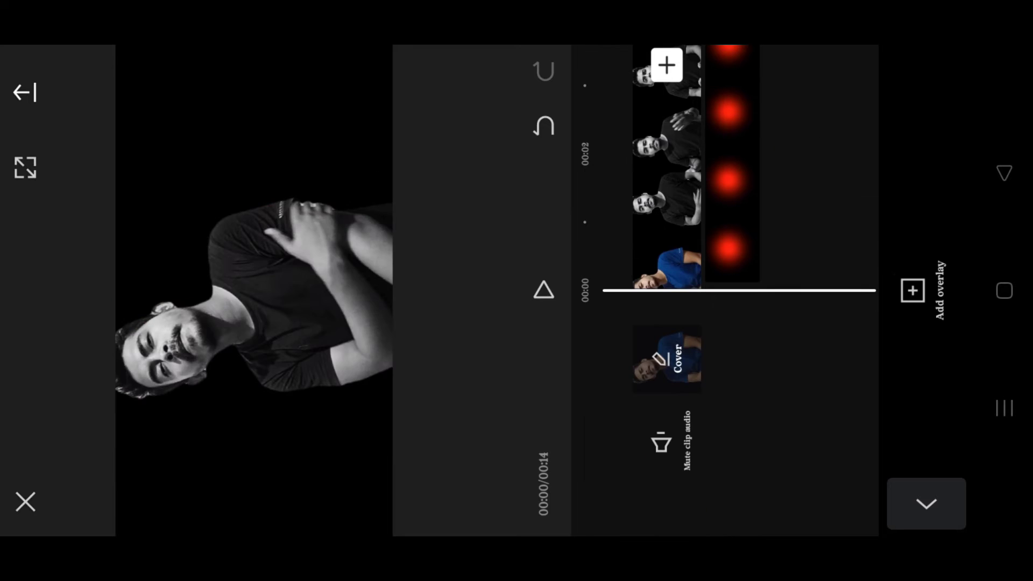
# Add the blue glow PNG as an overlay, tilted and positioned over the man.
pyautogui.click(912, 291)
pyautogui.click(172, 242)
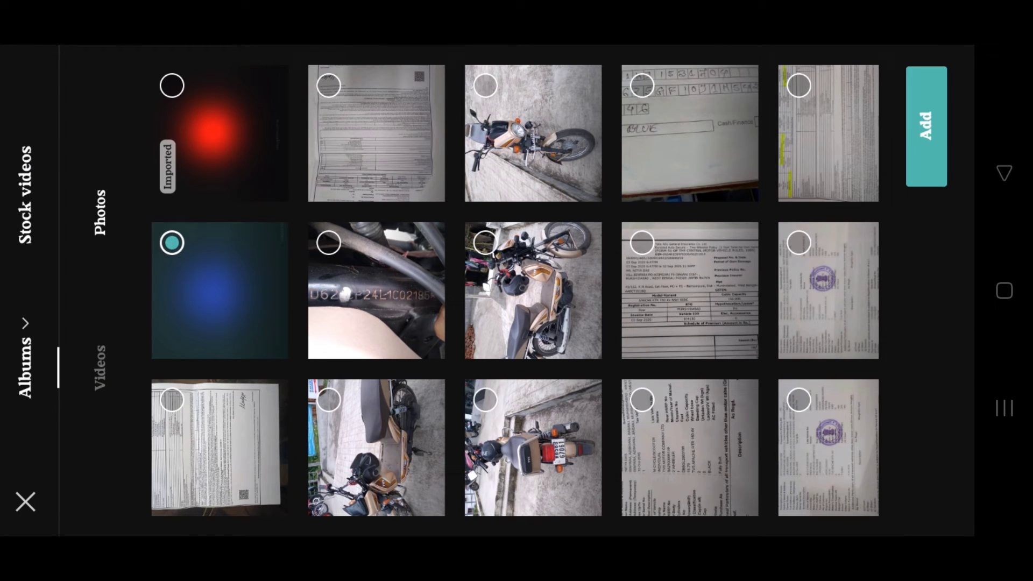
pyautogui.click(922, 137)
pyautogui.moveTo(314, 356)
pyautogui.mouseDown()
pyautogui.moveTo(250, 481)
pyautogui.moveTo(253, 461)
pyautogui.mouseUp()
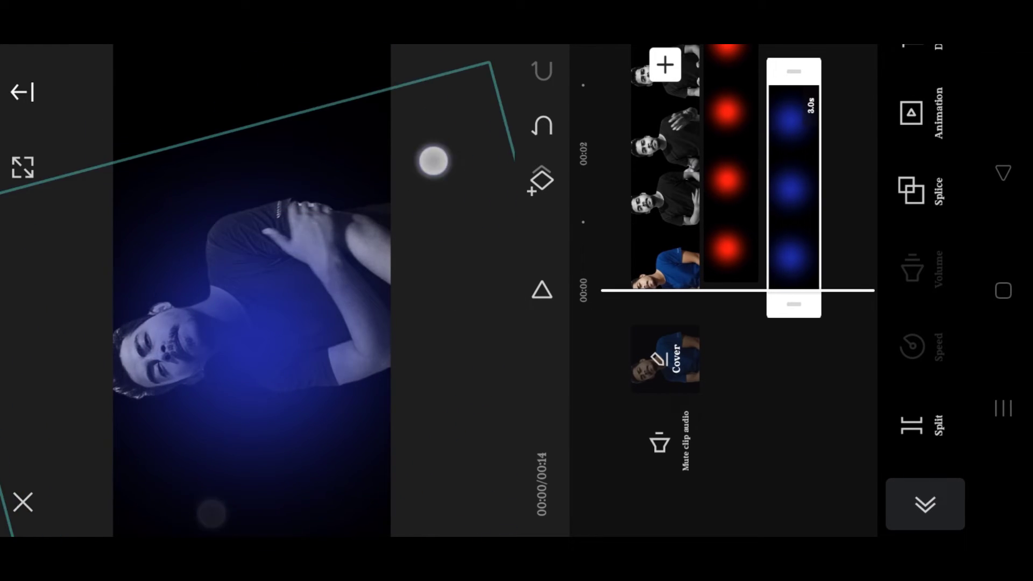
pyautogui.moveTo(805, 162); pyautogui.dragTo(797, 104)
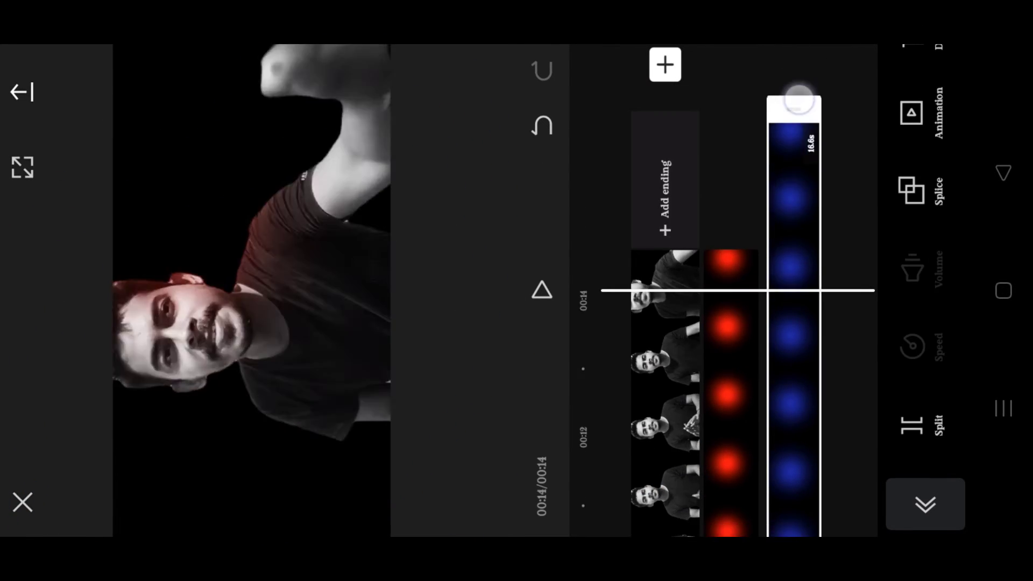
pyautogui.moveTo(791, 395); pyautogui.dragTo(797, 253)
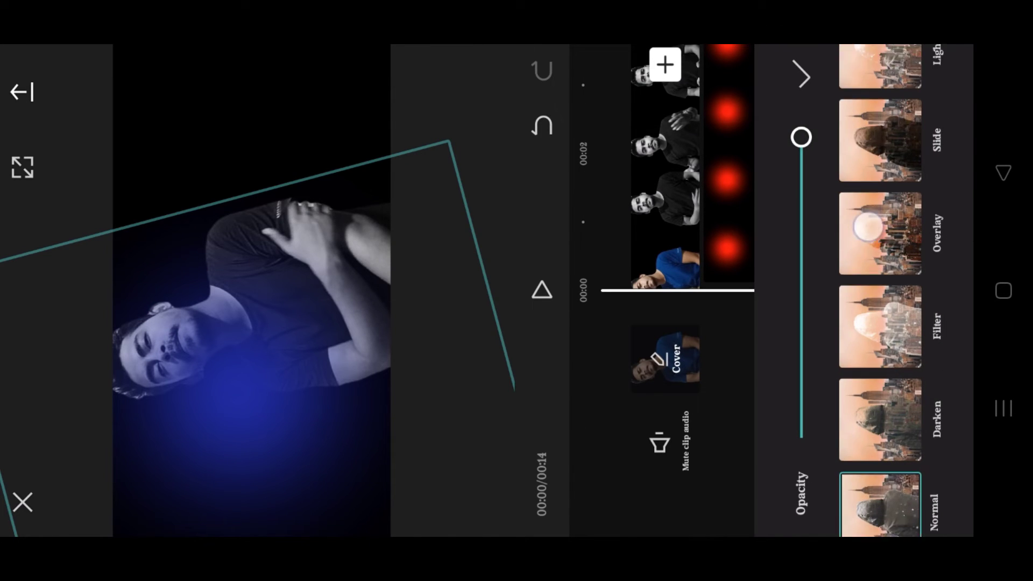
# Blend the blue glow in Soft mode, nudge it sideways, and preview both glows.
pyautogui.moveTo(881, 162); pyautogui.dragTo(881, 484)
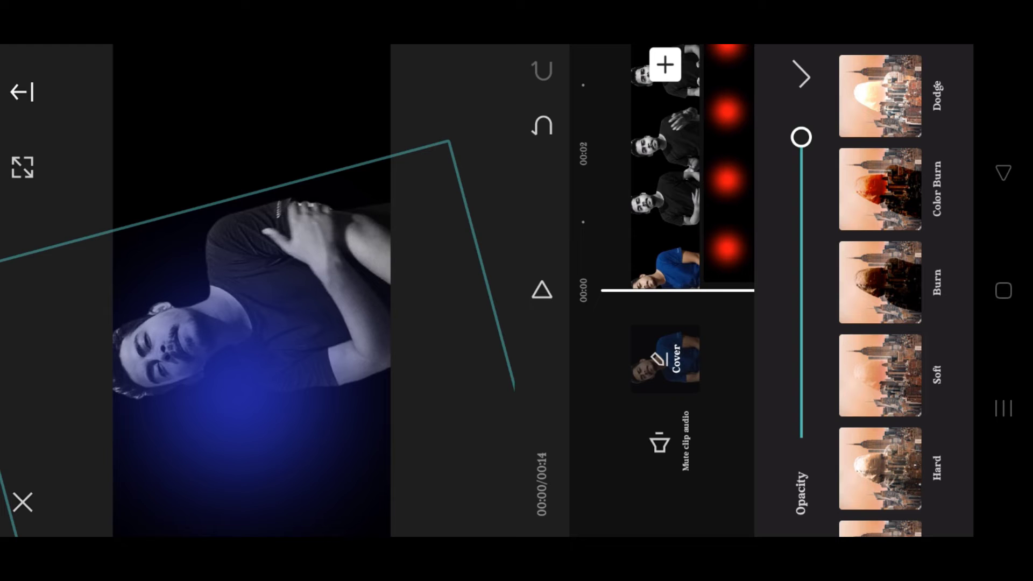
pyautogui.click(880, 376)
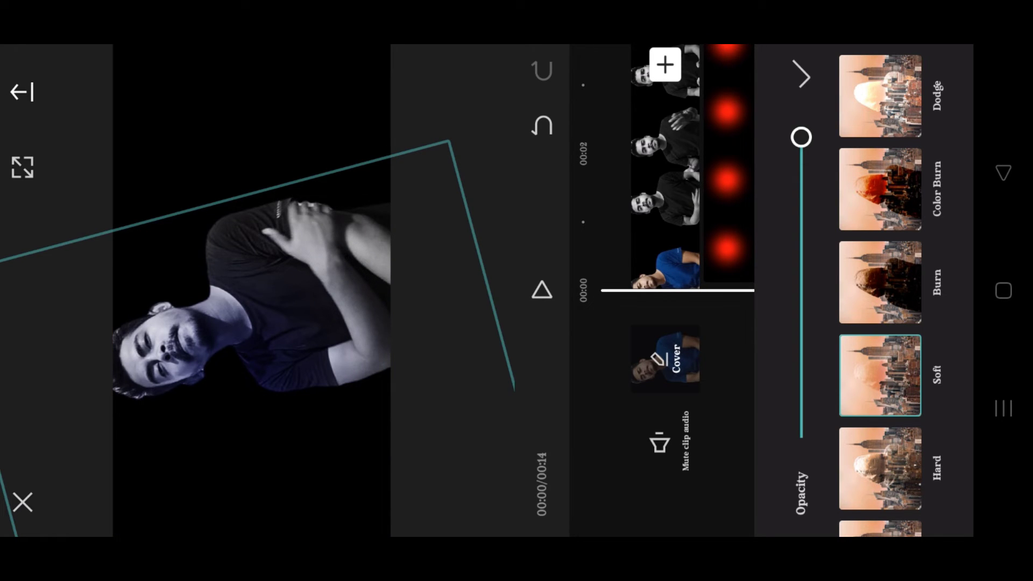
pyautogui.moveTo(390, 462); pyautogui.dragTo(370, 462)
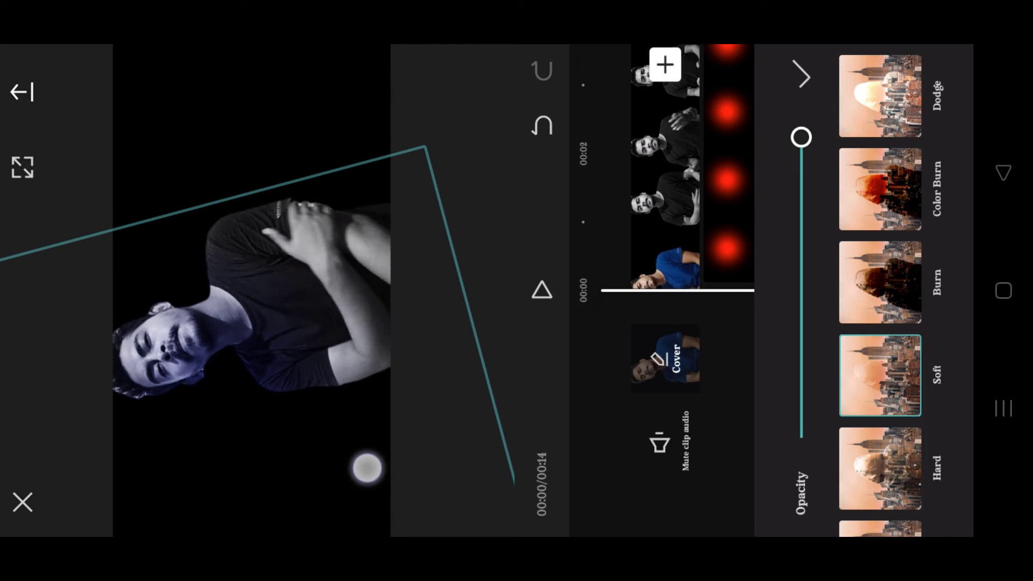
pyautogui.click(802, 76)
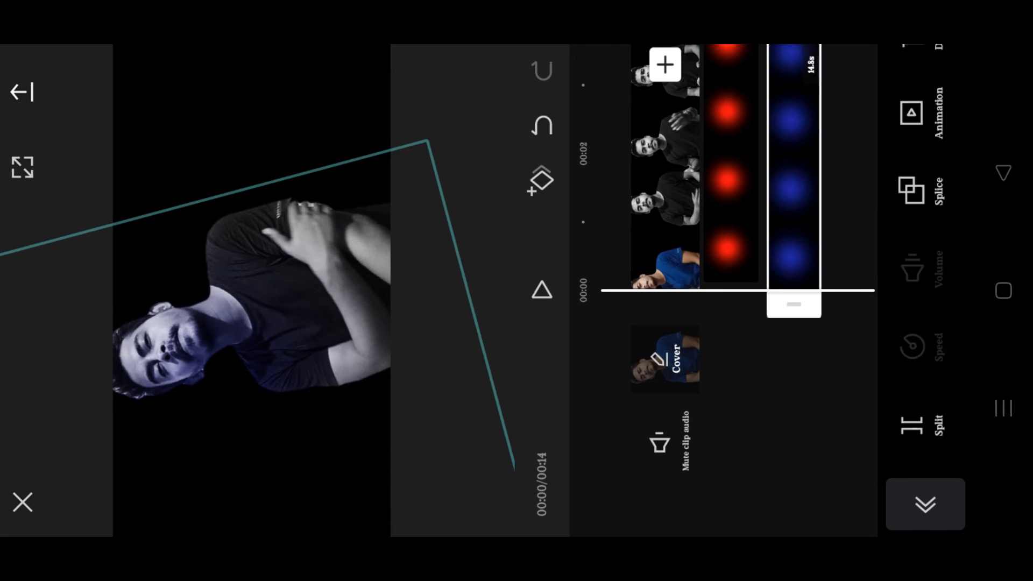
pyautogui.moveTo(801, 410)
pyautogui.mouseDown()
pyautogui.moveTo(784, 445)
pyautogui.moveTo(803, 364)
pyautogui.mouseUp()
pyautogui.click(783, 445)
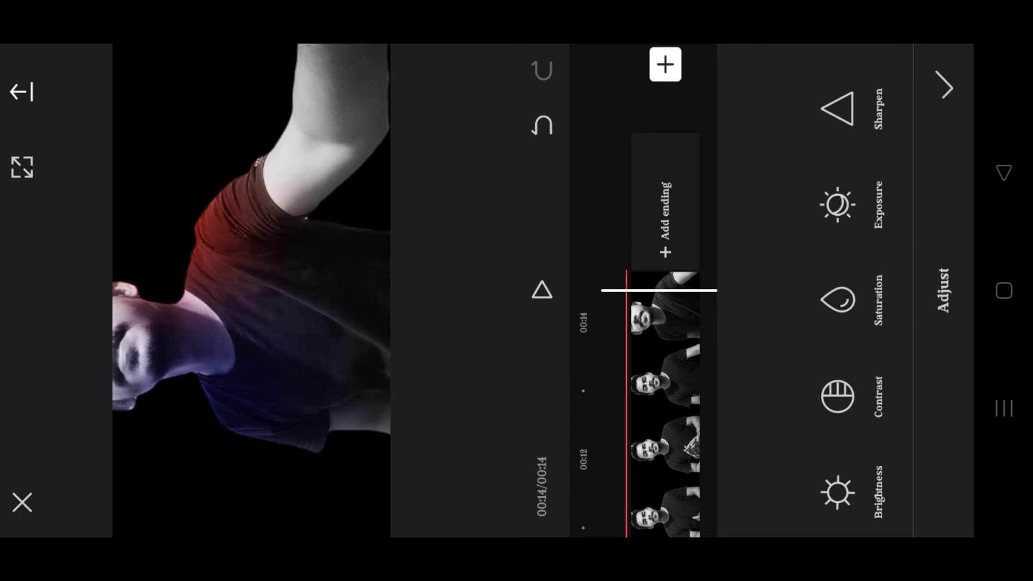
# Raise the adjustment layer's Saturation slider to 26 and reopen the layer's settings.
pyautogui.moveTo(769, 296); pyautogui.dragTo(784, 225)
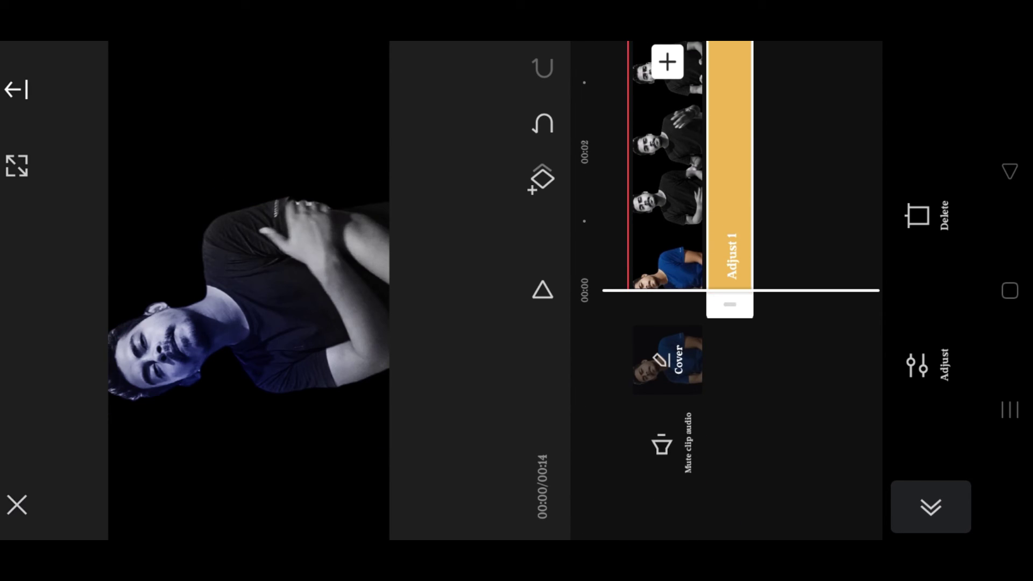
pyautogui.moveTo(812, 164); pyautogui.dragTo(812, 268)
pyautogui.moveTo(820, 190); pyautogui.dragTo(820, 212)
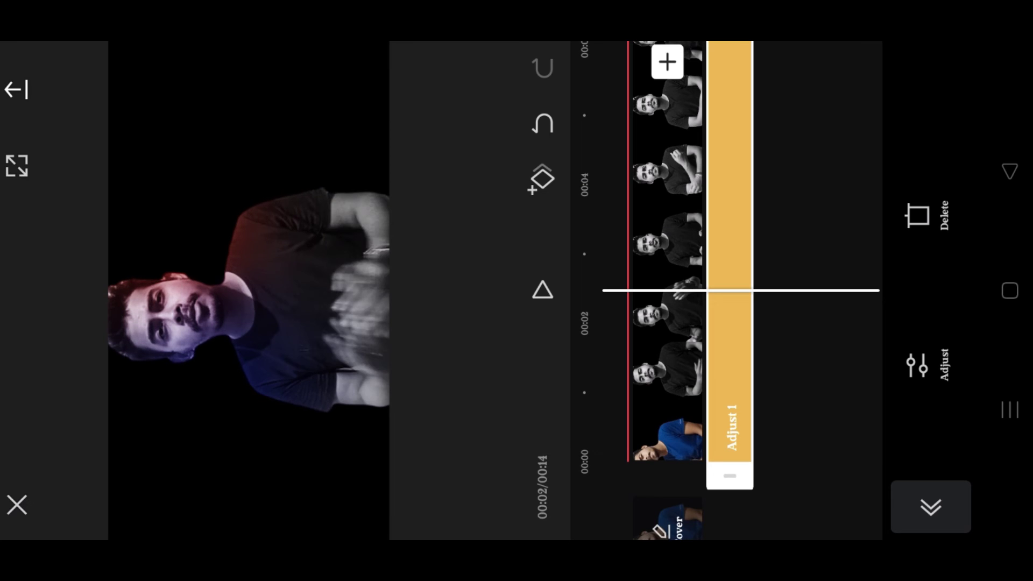
pyautogui.click(918, 364)
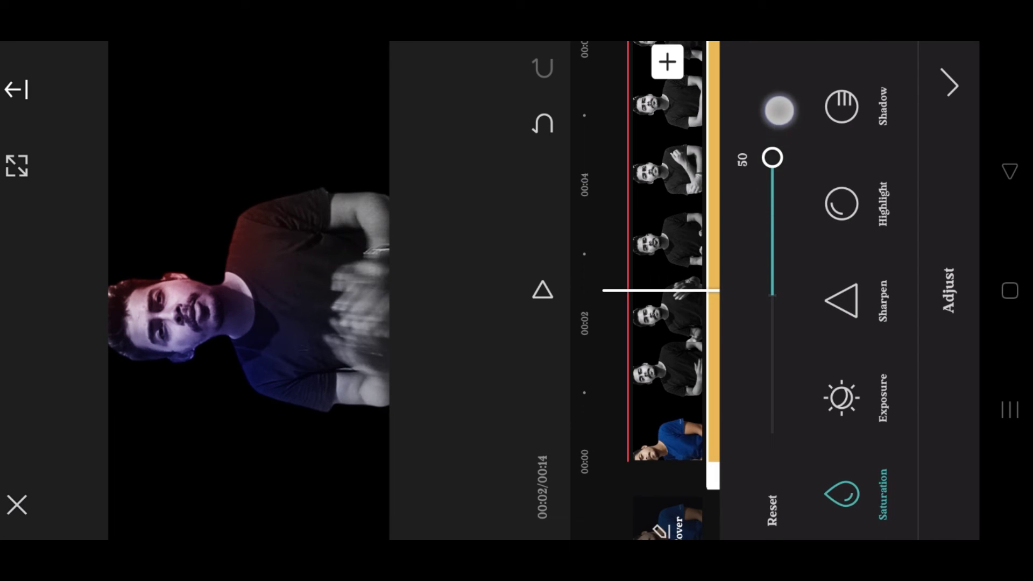